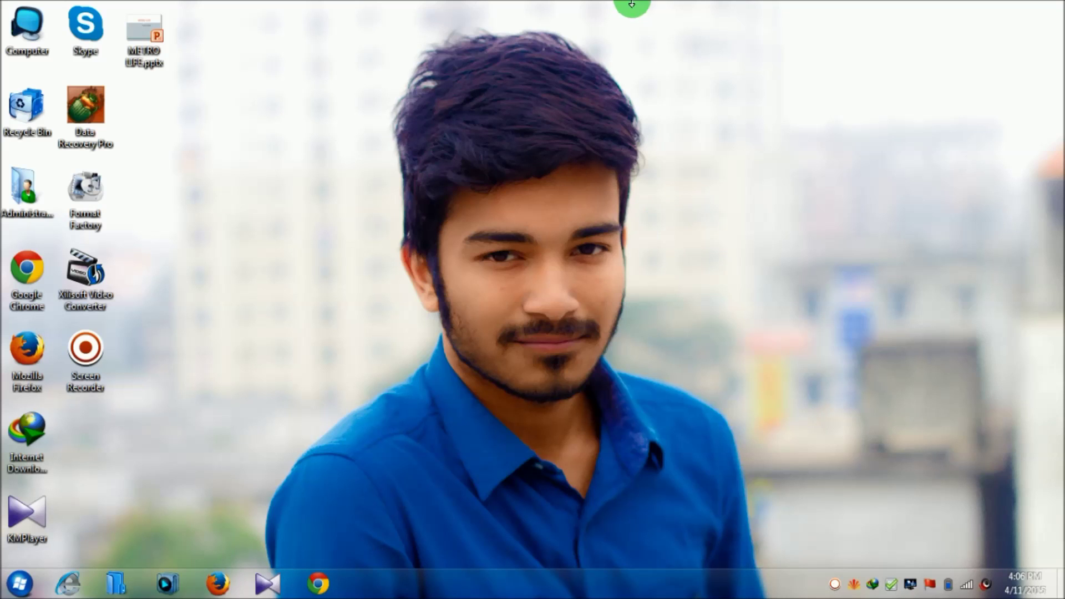
Open the "avast 9 WITH keys" folder on drive F: under SOFTWARE, ANTIVIRUS AND CARE, AVAST
{"action": "double_click", "coordinate": [10, 22]}
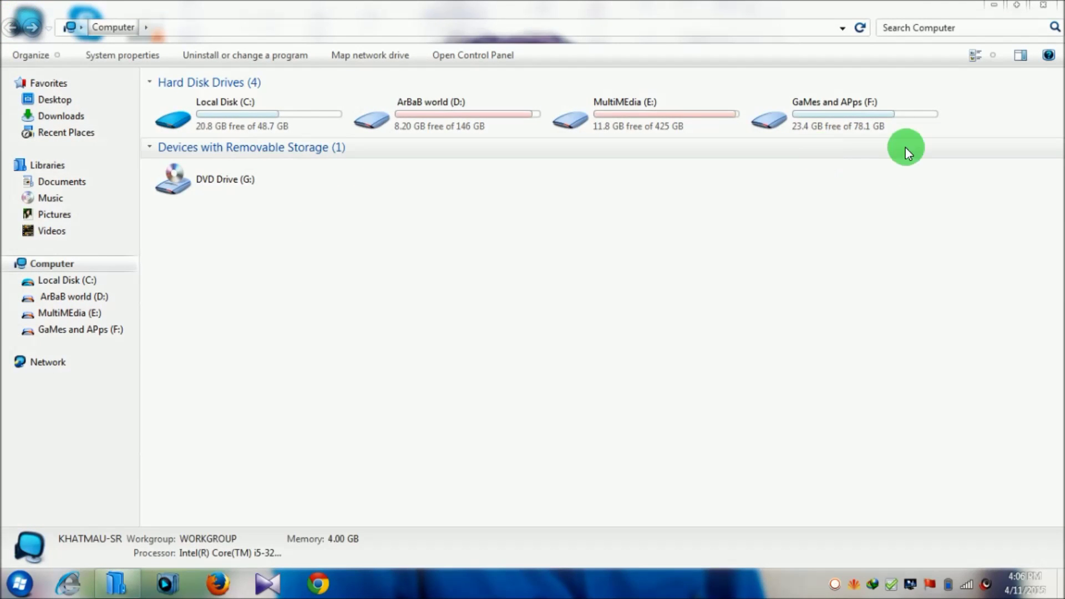
{"action": "double_click", "coordinate": [839, 119]}
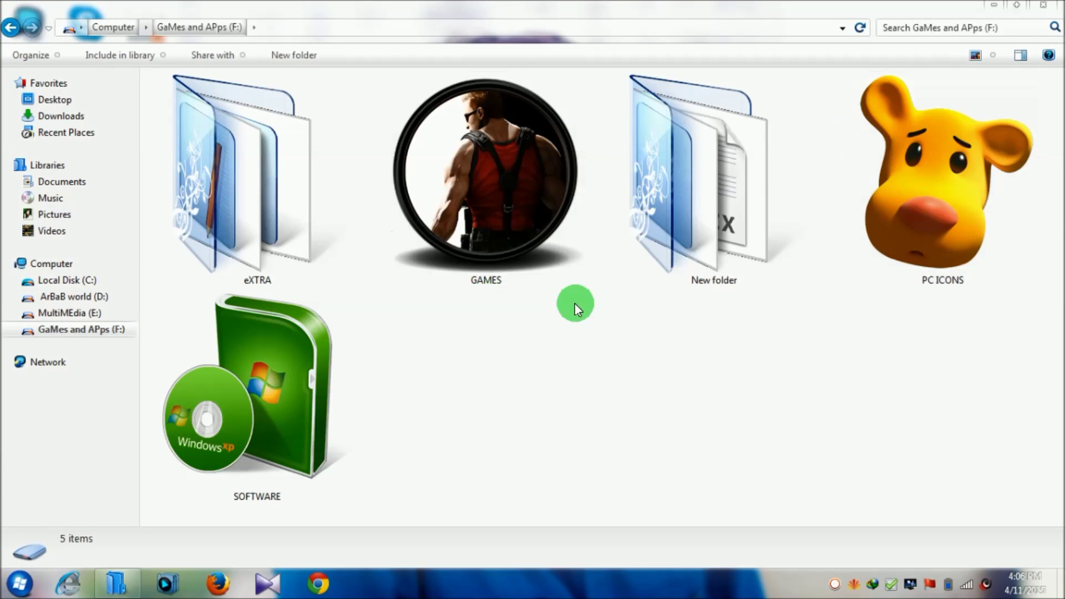
{"action": "double_click", "coordinate": [319, 386]}
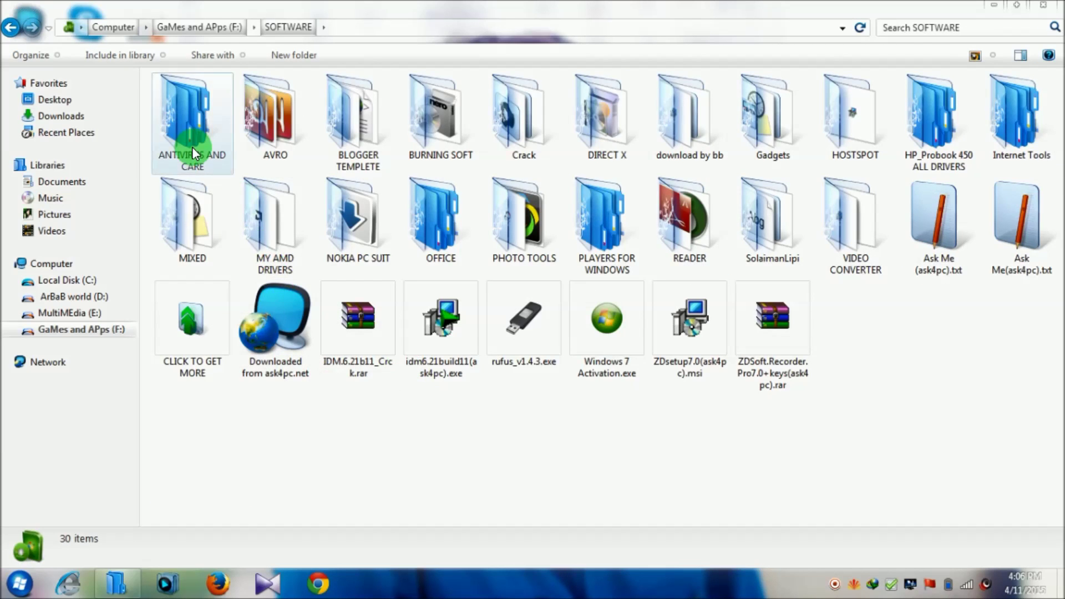
{"action": "double_click", "coordinate": [192, 148]}
{"action": "double_click", "coordinate": [494, 247]}
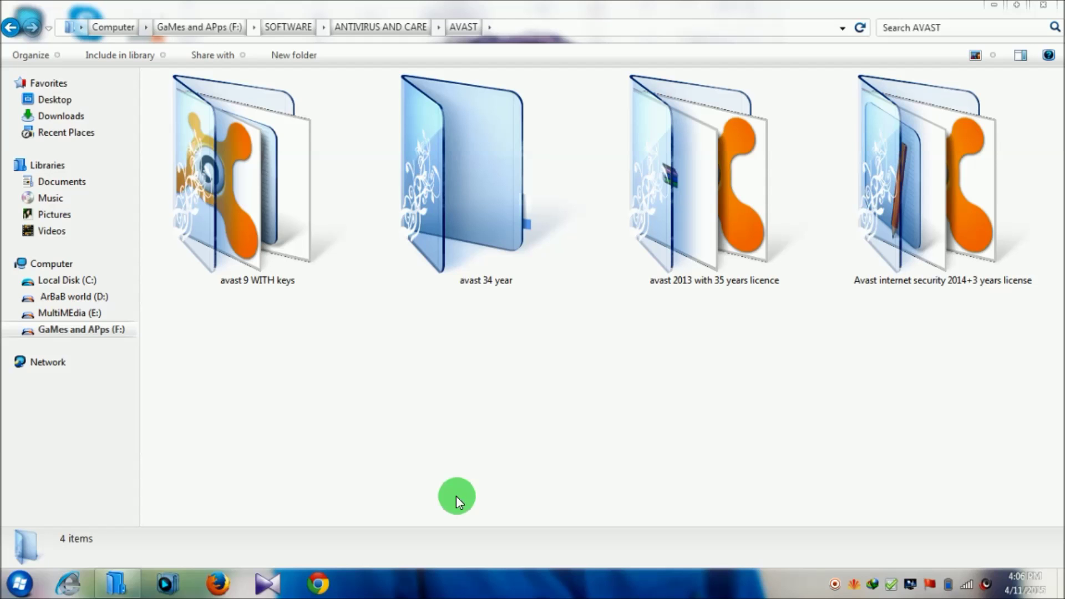
{"action": "double_click", "coordinate": [241, 215]}
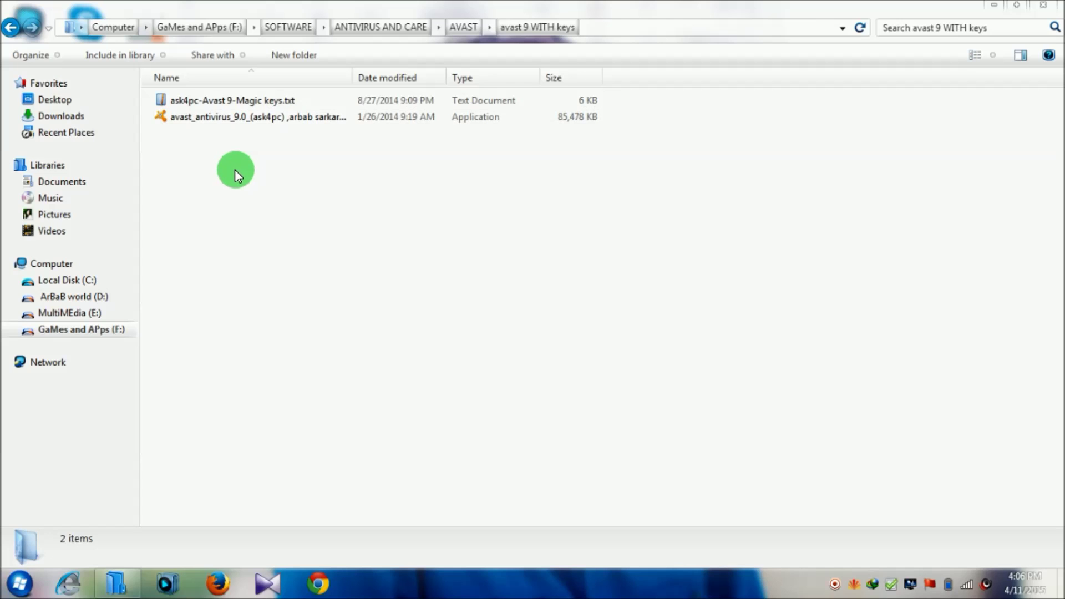
Run the avast 9.0 installer, keep the old version, and start the regular installation, accepting the privacy notice
{"action": "left_click", "coordinate": [285, 122]}
{"action": "double_click", "coordinate": [285, 122]}
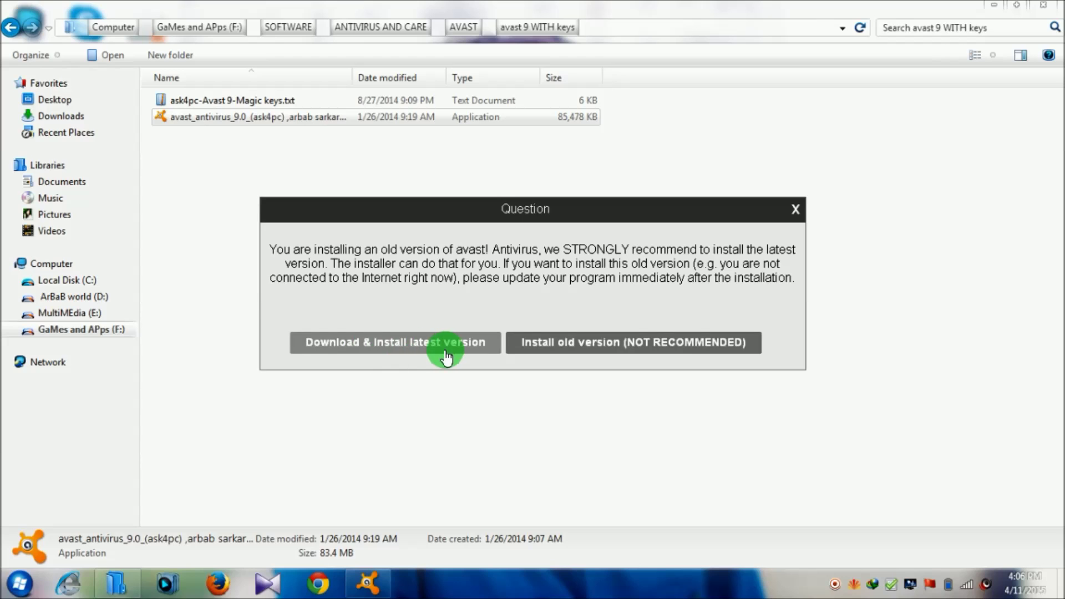
{"action": "left_click", "coordinate": [561, 350]}
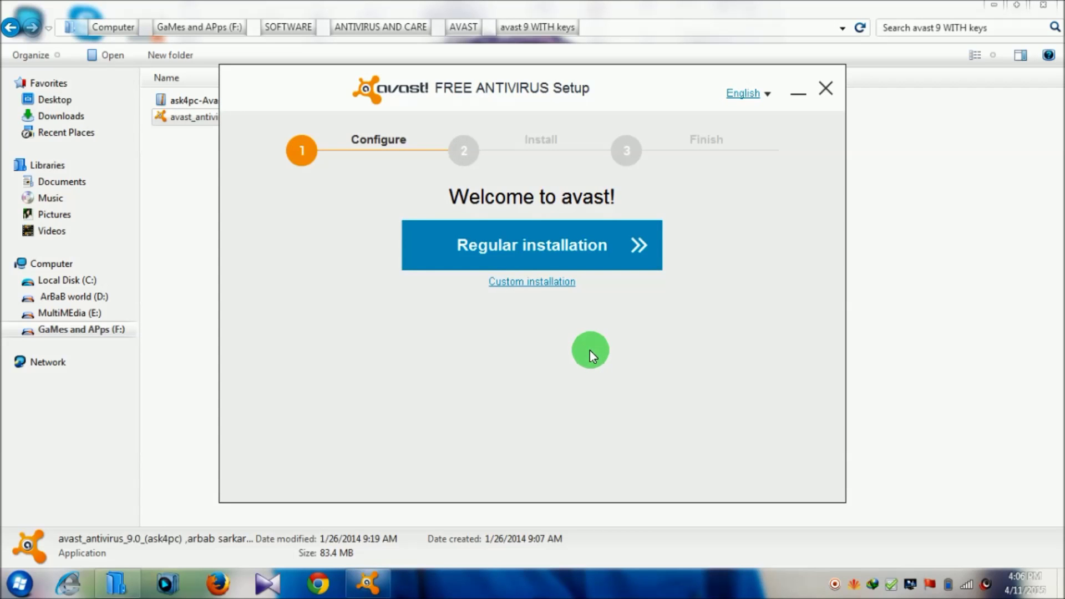
{"action": "left_click", "coordinate": [546, 250]}
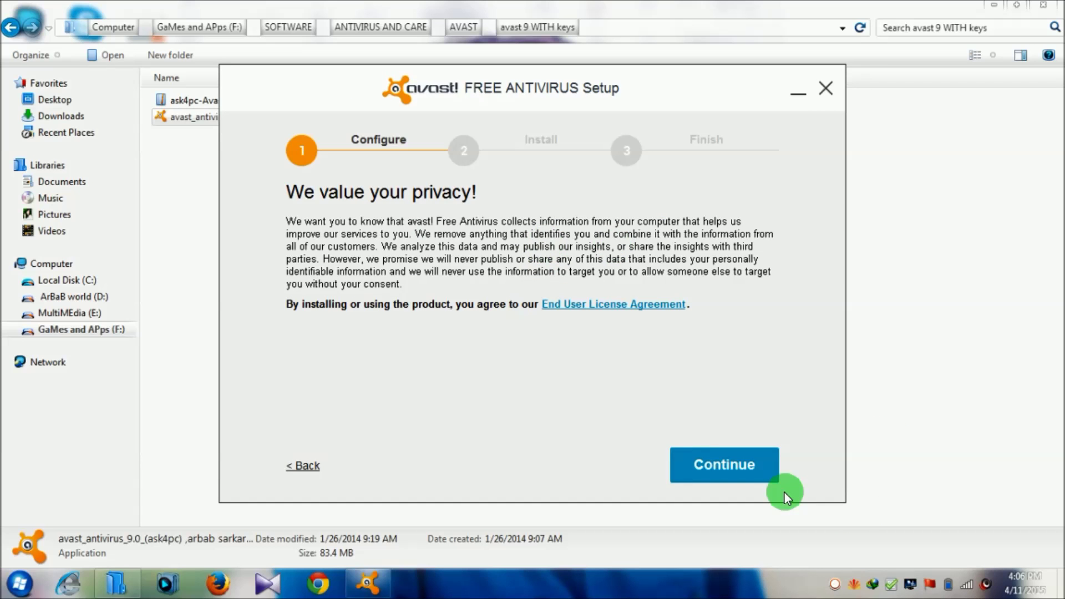
{"action": "left_click", "coordinate": [743, 471]}
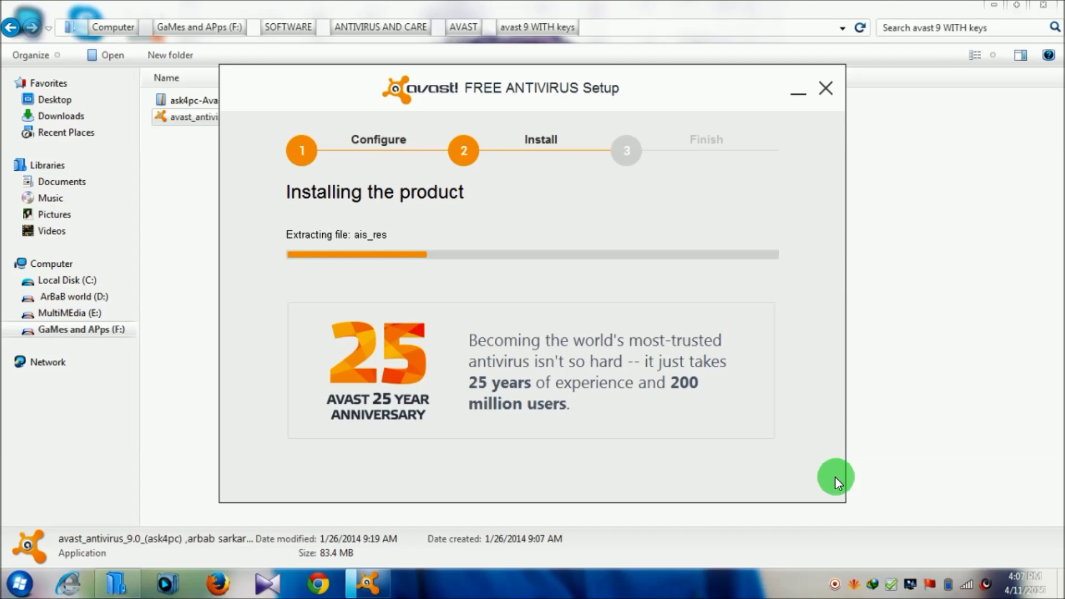
{"action": "right_click", "coordinate": [847, 587]}
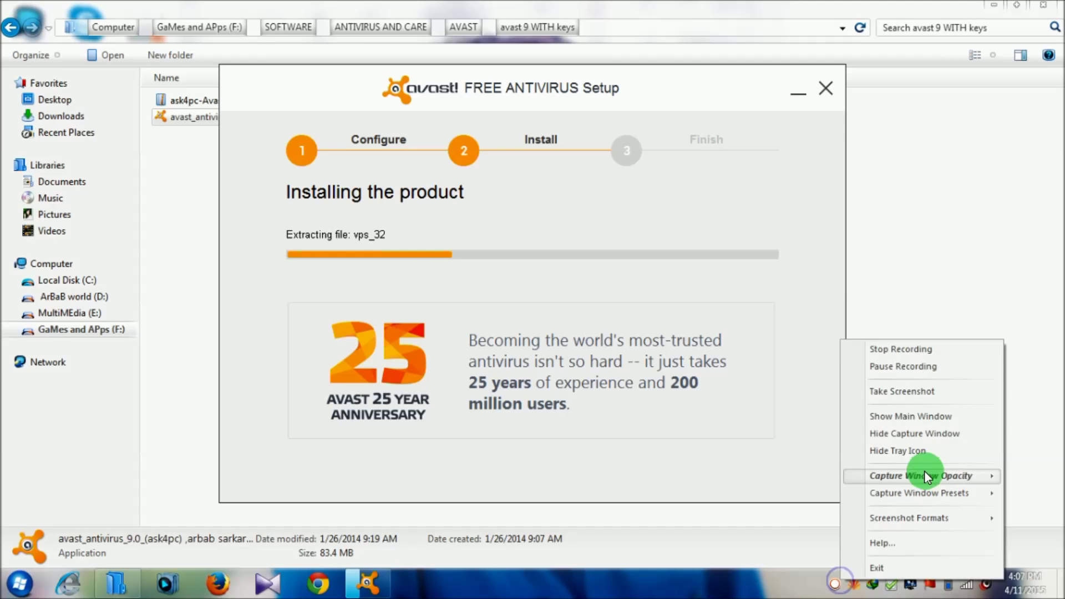
{"action": "left_click", "coordinate": [908, 367]}
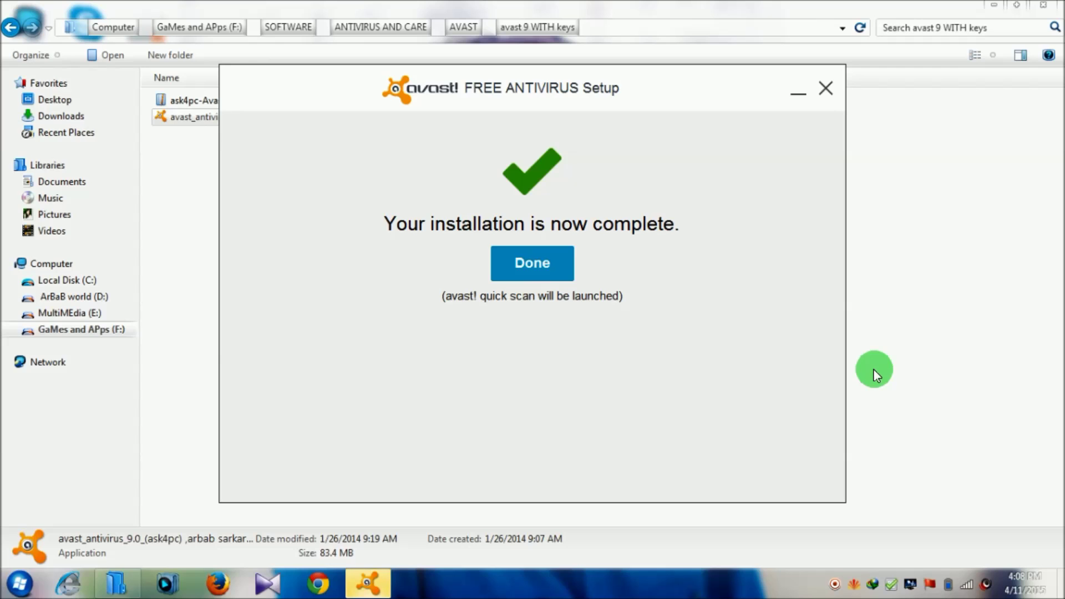
Finish the completed avast setup and close the installer's folder window
{"action": "left_click", "coordinate": [536, 263]}
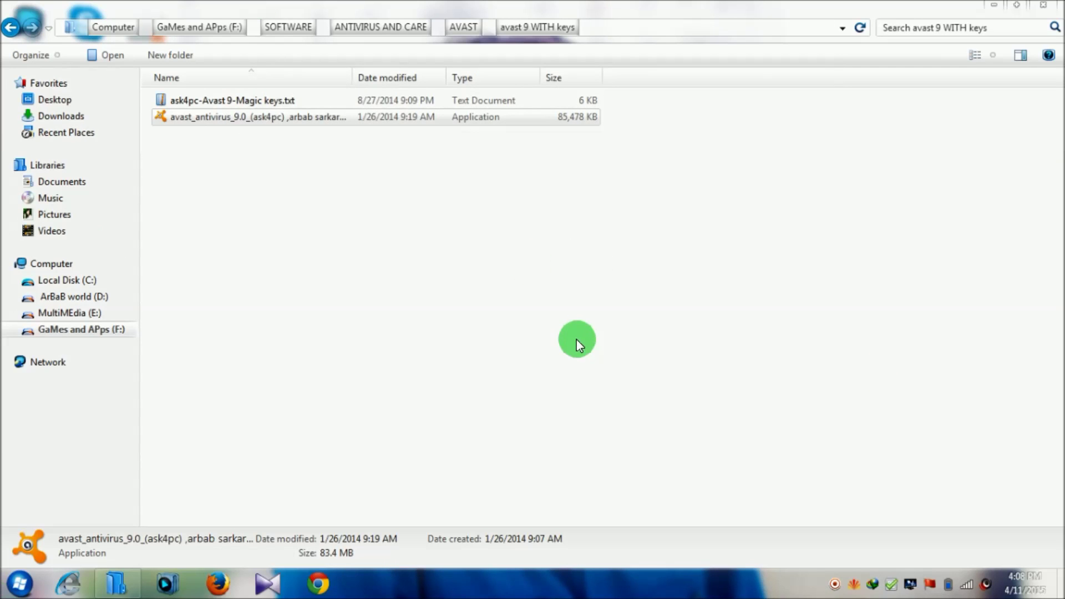
{"action": "left_click", "coordinate": [577, 339]}
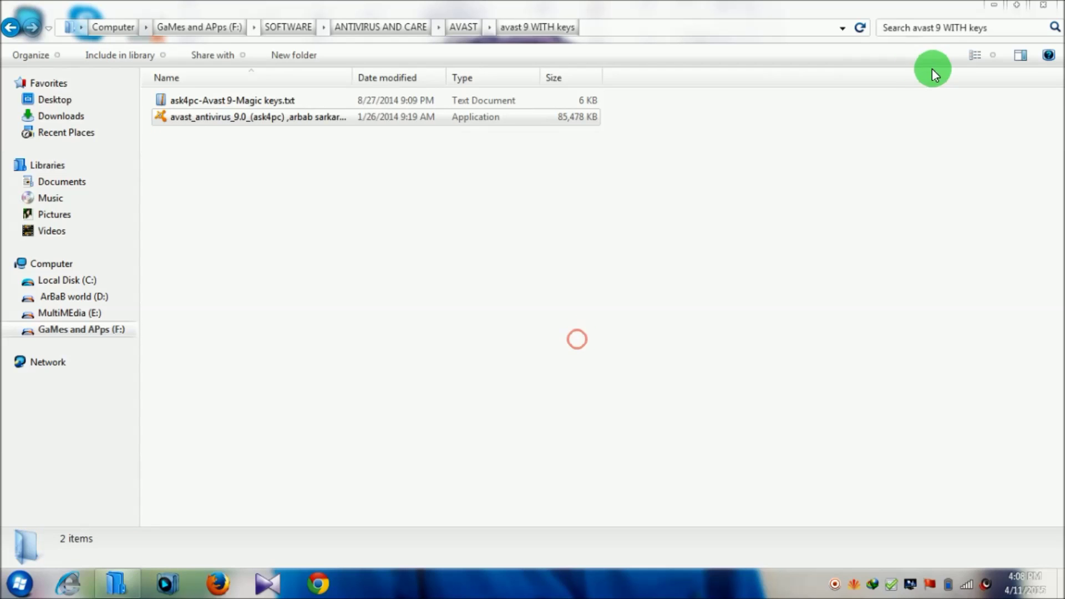
{"action": "left_click", "coordinate": [1046, 4]}
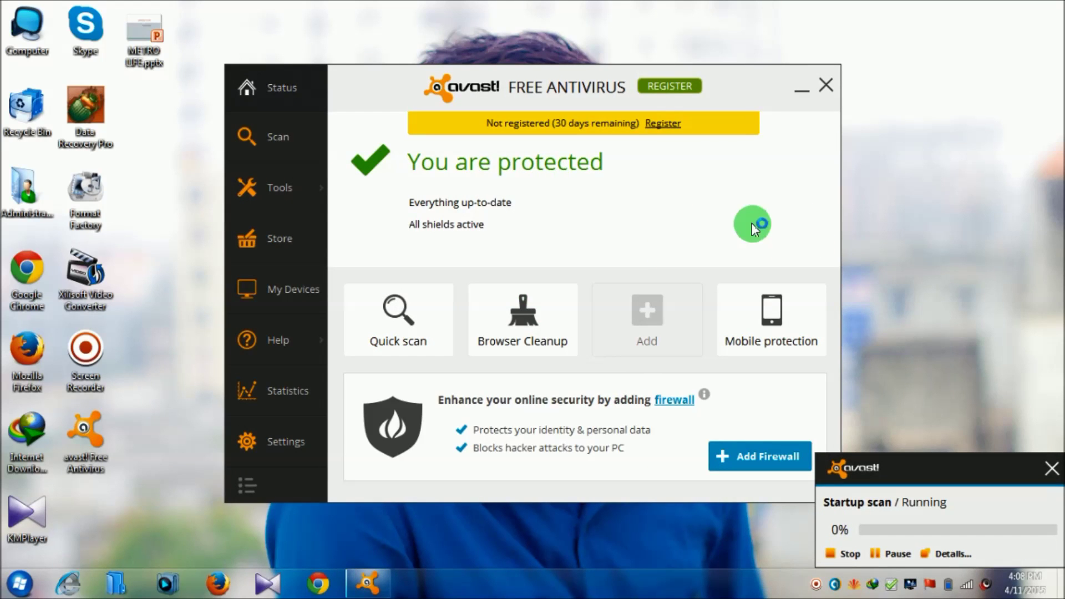
Try to register avast online, and close the browser page while it loads
{"action": "left_click", "coordinate": [700, 88]}
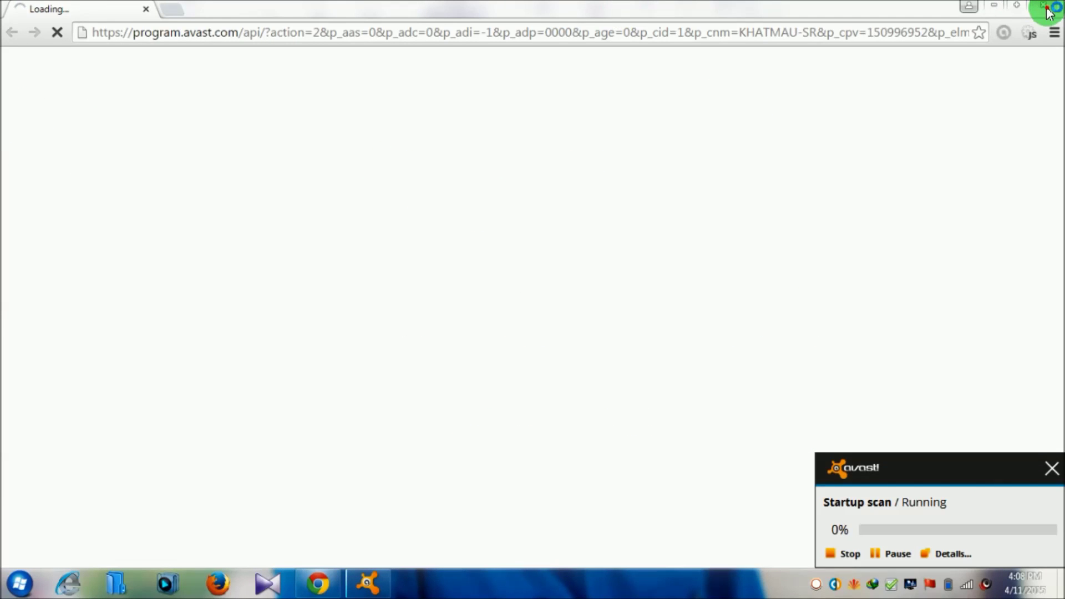
{"action": "left_click", "coordinate": [1045, 6]}
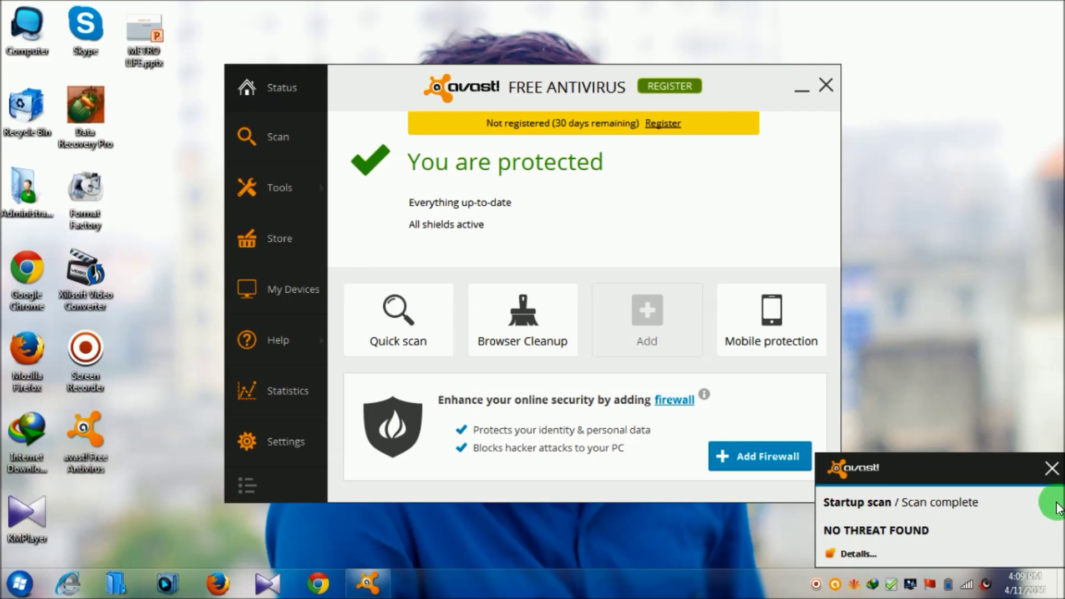
Dismiss the startup scan notice and open the license key entry for offline registration in the avast settings
{"action": "left_click", "coordinate": [1054, 474]}
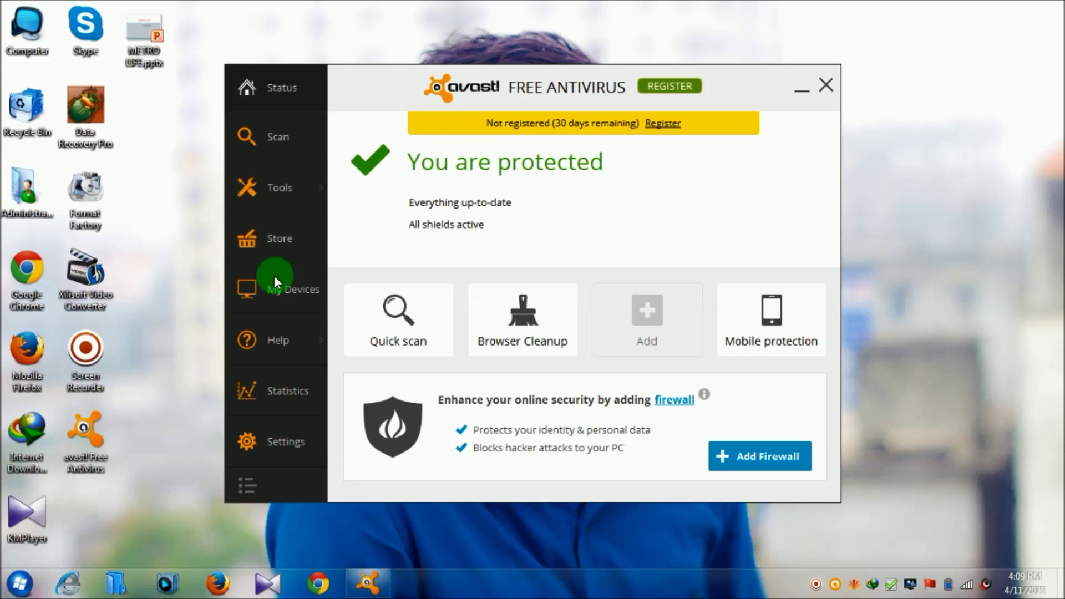
{"action": "left_click", "coordinate": [278, 450]}
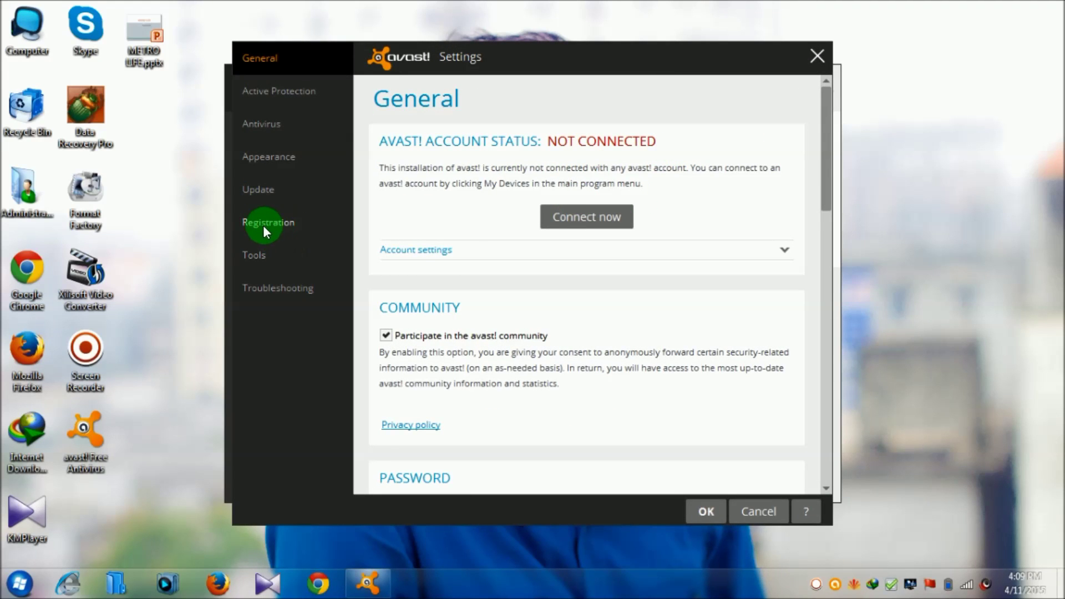
{"action": "left_click", "coordinate": [279, 229]}
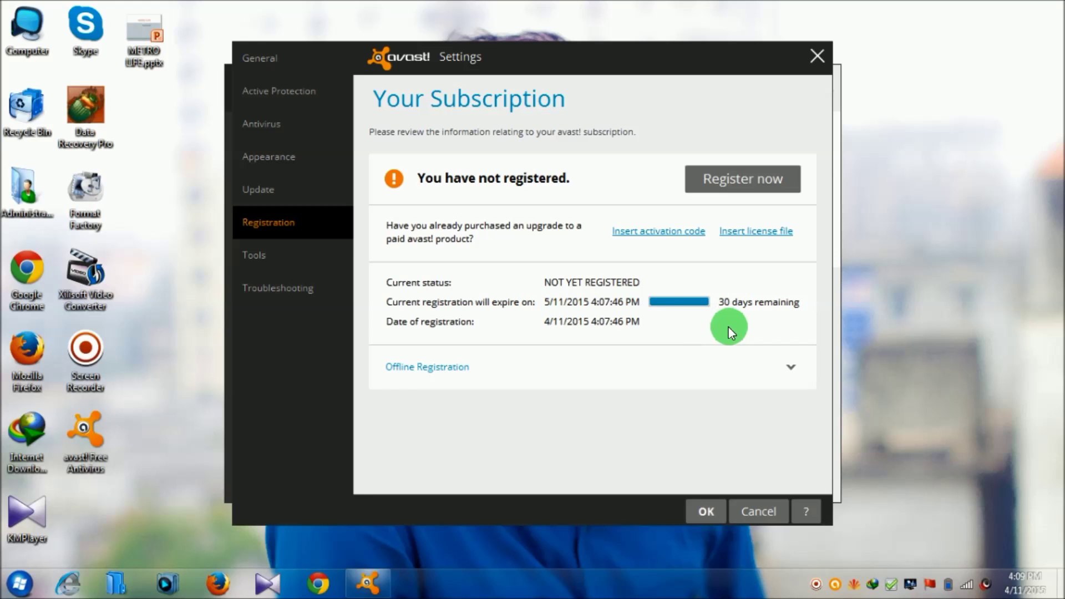
{"action": "left_click", "coordinate": [421, 368]}
{"action": "scroll", "coordinate": [732, 294], "scroll_direction": "down", "scroll_amount": 1}
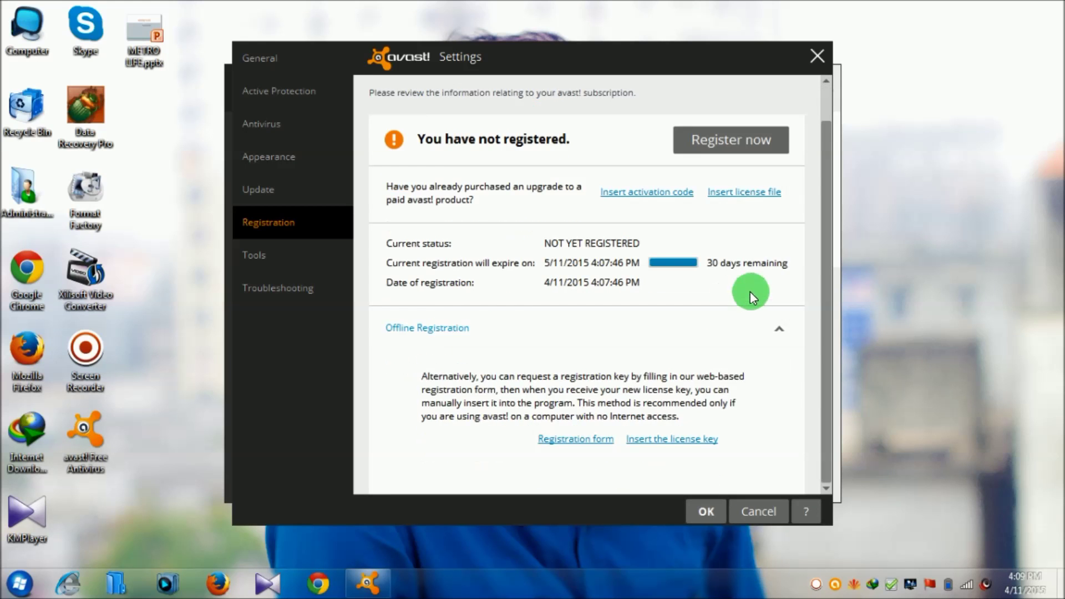
{"action": "left_click", "coordinate": [670, 450]}
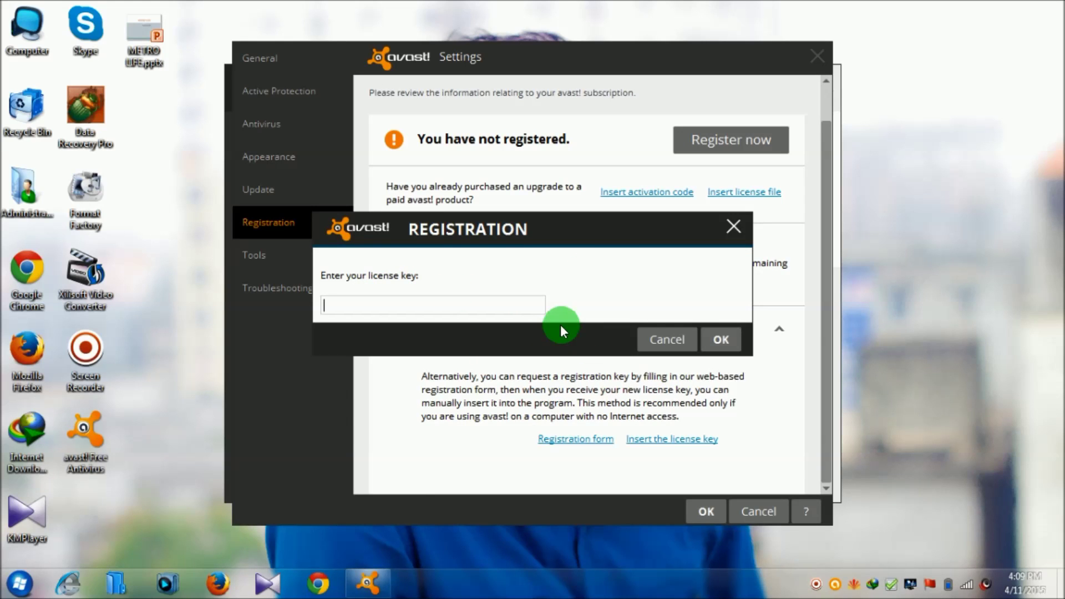
Return to the "avast 9 WITH keys" folder on drive F: in a new file window
{"action": "double_click", "coordinate": [11, 24]}
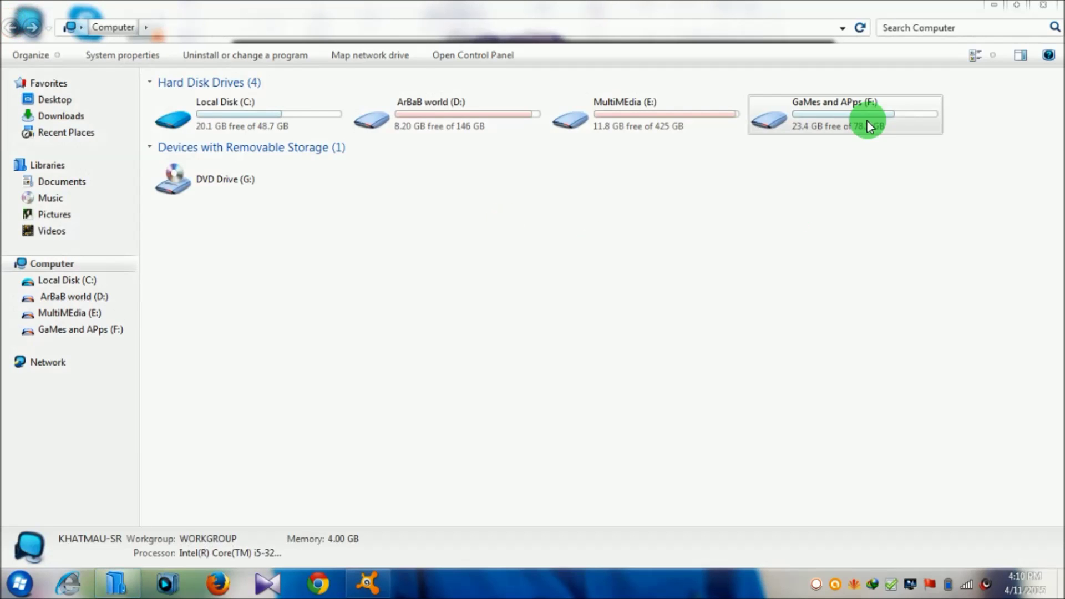
{"action": "double_click", "coordinate": [867, 119]}
{"action": "double_click", "coordinate": [291, 405]}
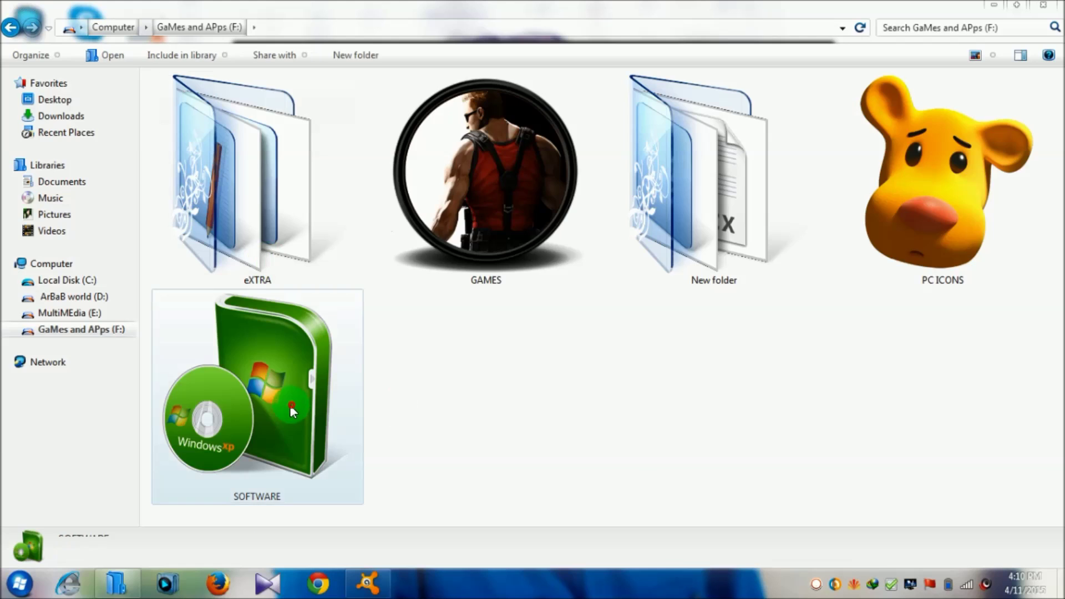
{"action": "double_click", "coordinate": [197, 166]}
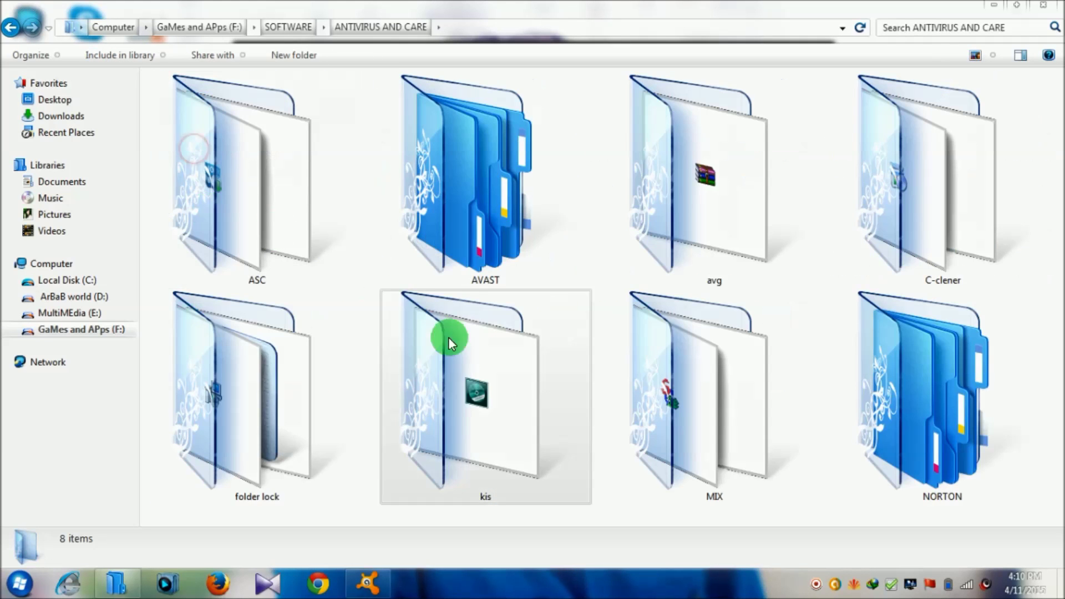
{"action": "double_click", "coordinate": [490, 233]}
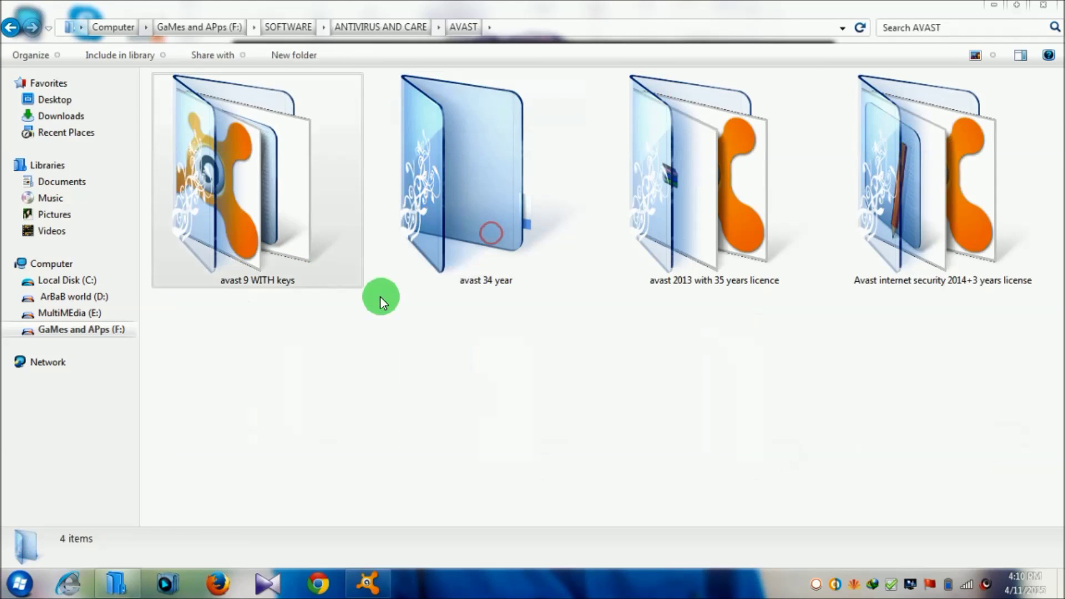
{"action": "double_click", "coordinate": [279, 232]}
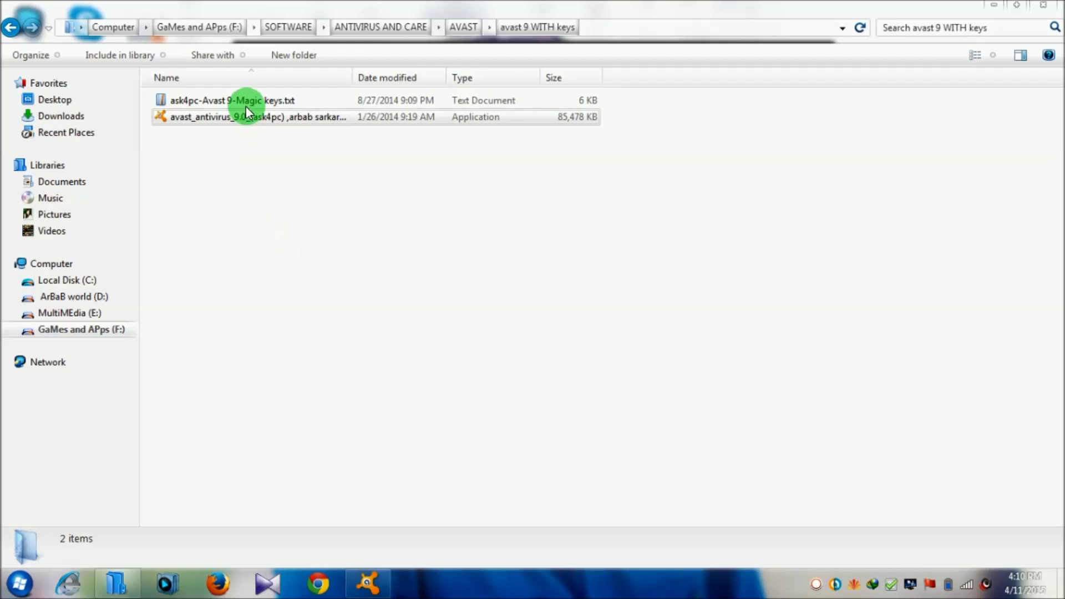
Open "ask4pc-Avast 9-Magic keys.txt" and copy the license key listed in its installation instructions
{"action": "left_click", "coordinate": [247, 105]}
{"action": "double_click", "coordinate": [247, 105]}
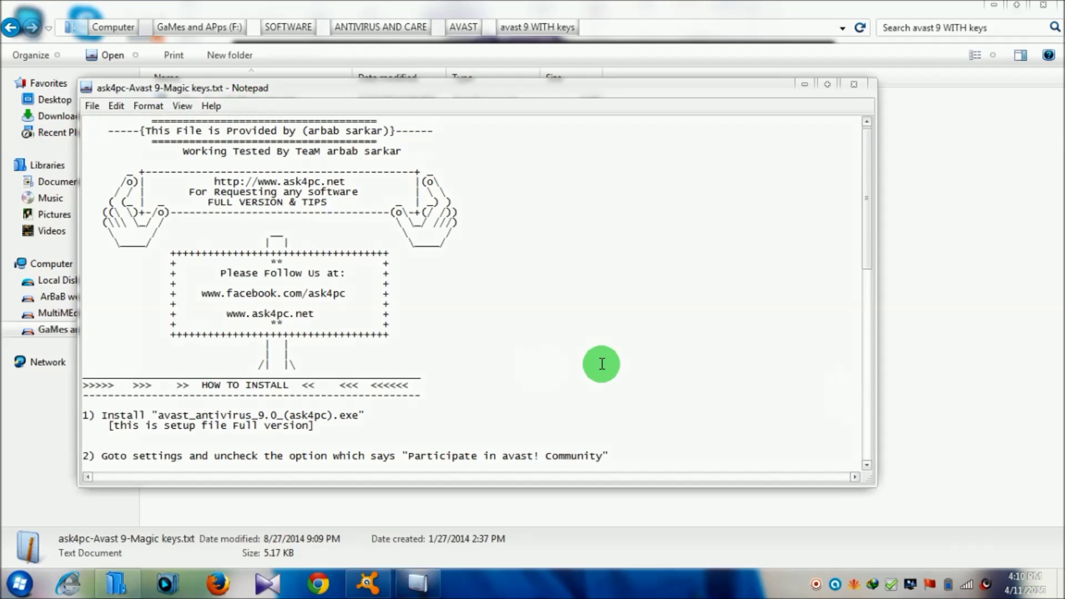
{"action": "scroll", "coordinate": [597, 357], "scroll_direction": "down", "scroll_amount": 4}
{"action": "scroll", "coordinate": [611, 339], "scroll_direction": "down", "scroll_amount": 4}
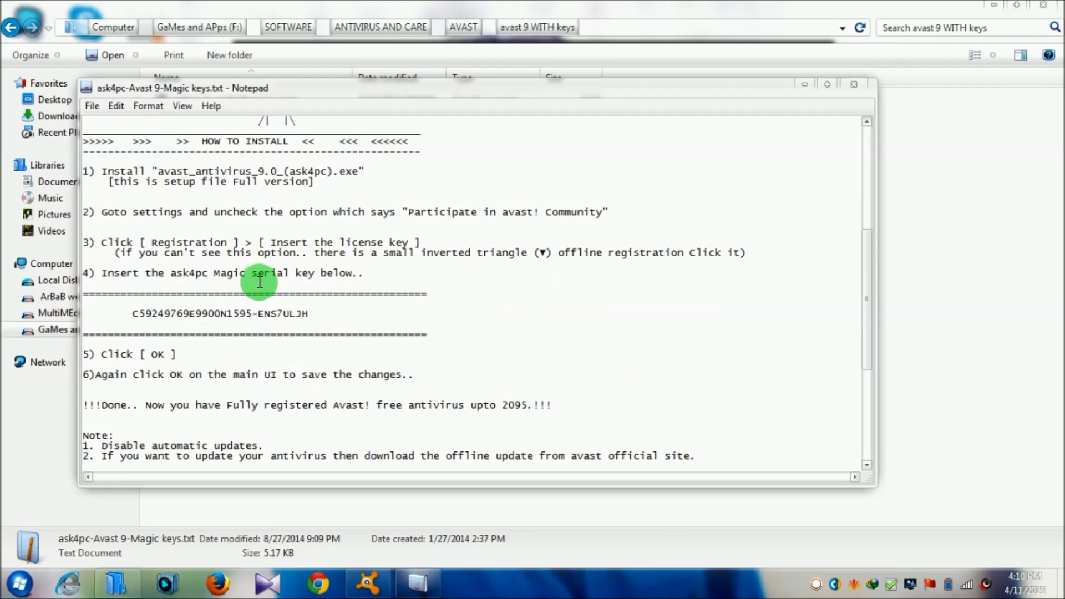
{"action": "left_click_drag", "start_coordinate": [125, 312], "coordinate": [299, 315]}
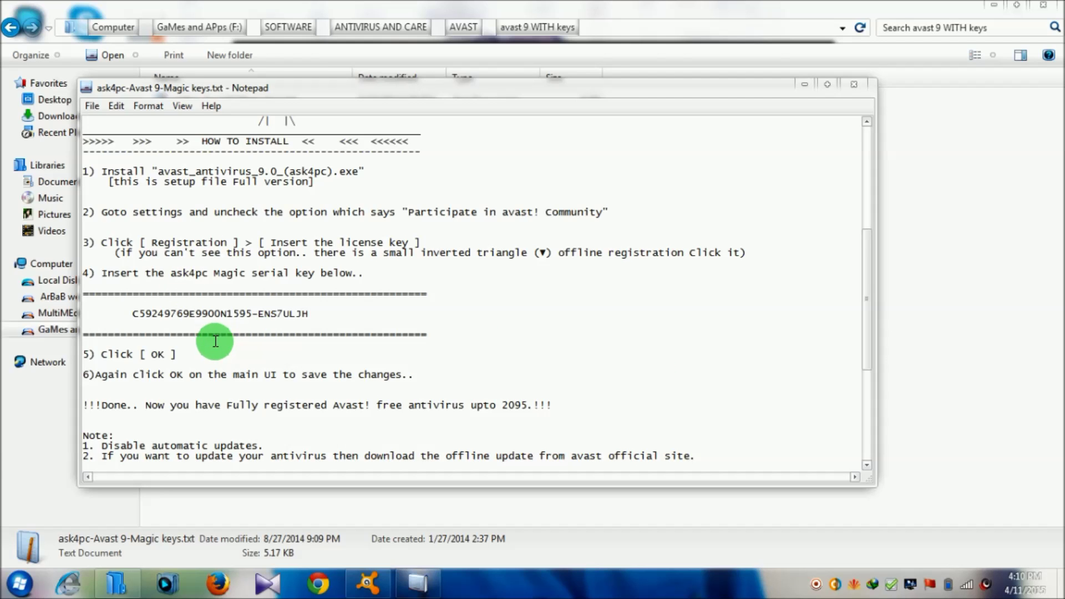
{"action": "left_click_drag", "start_coordinate": [129, 312], "coordinate": [309, 313]}
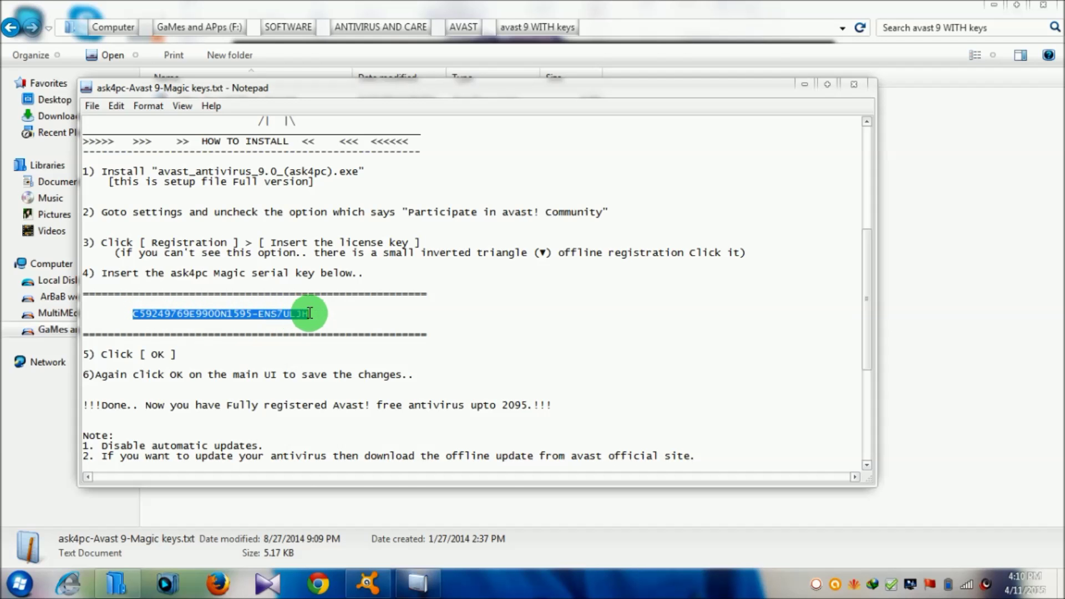
{"action": "right_click", "coordinate": [309, 314]}
{"action": "left_click", "coordinate": [364, 364]}
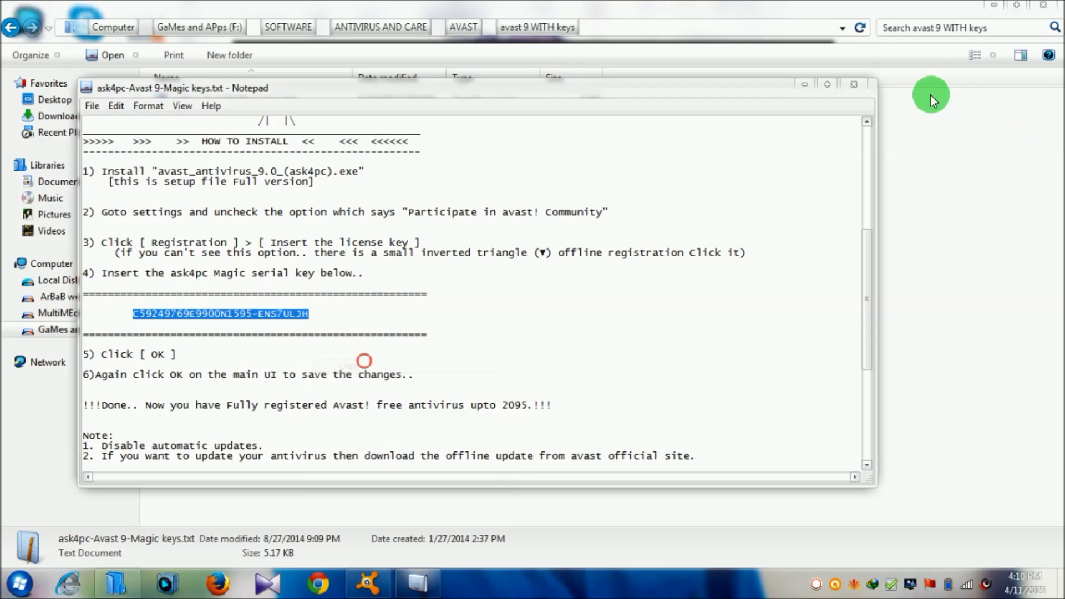
Close the text file and folder windows, paste the license key into the avast registration dialog, and submit it
{"action": "left_click", "coordinate": [860, 83]}
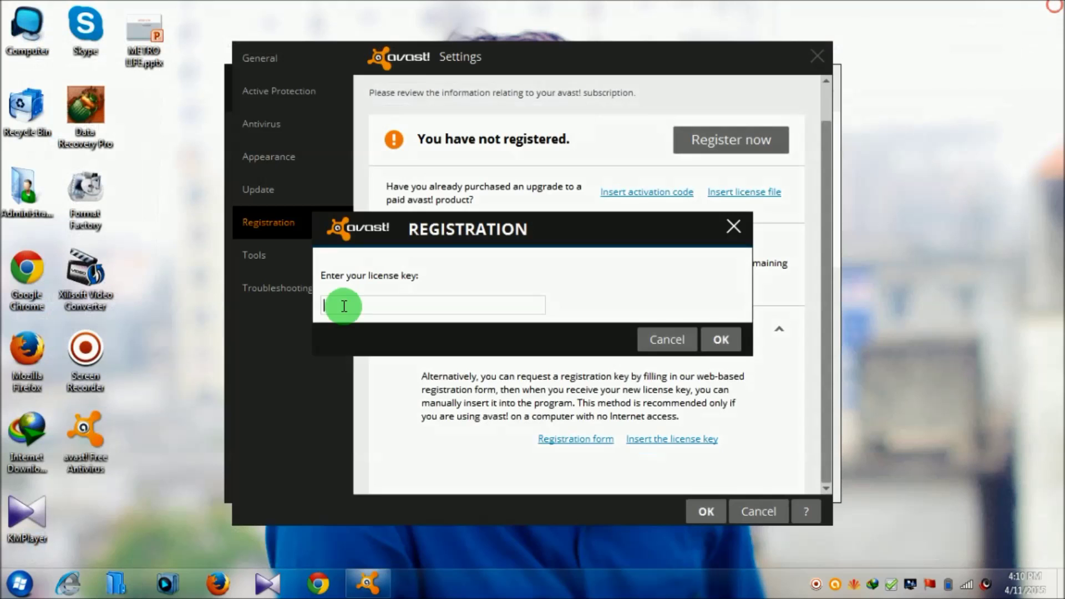
{"action": "left_click", "coordinate": [380, 304]}
{"action": "right_click", "coordinate": [382, 305]}
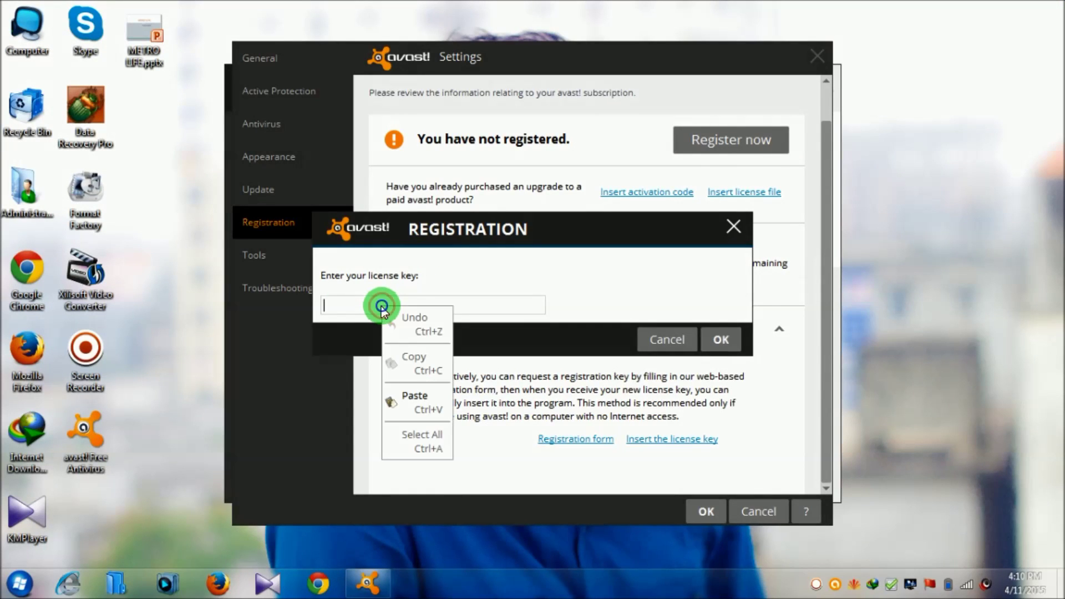
{"action": "left_click", "coordinate": [410, 396]}
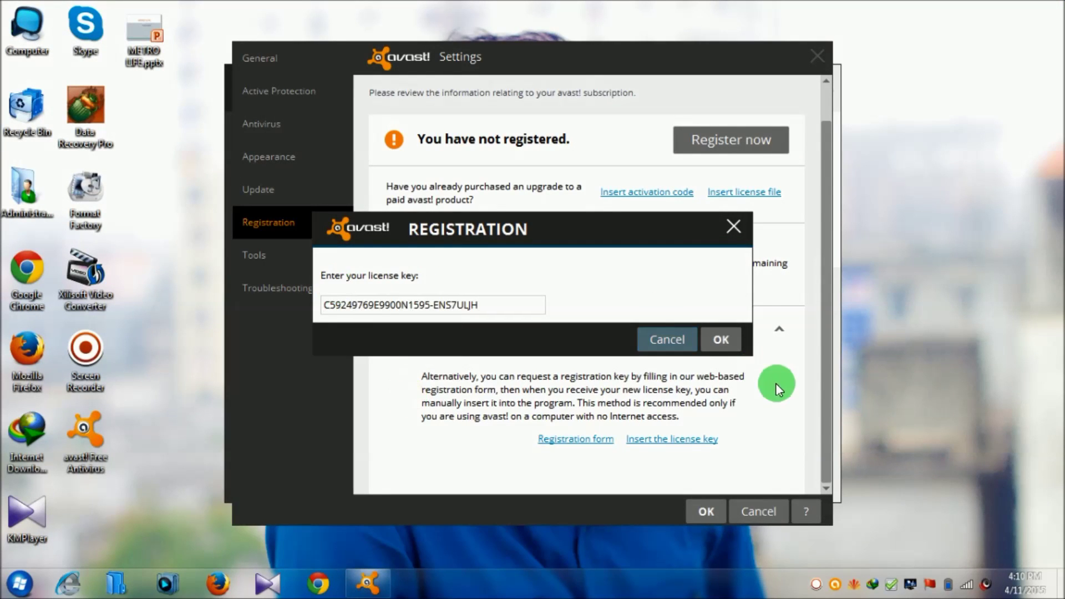
{"action": "left_click", "coordinate": [721, 341]}
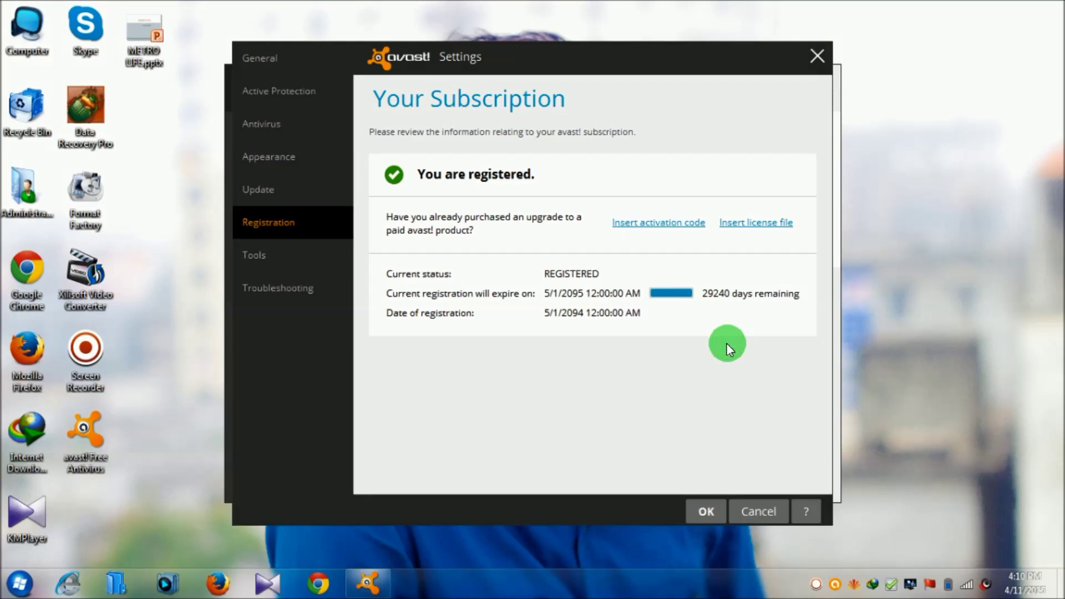